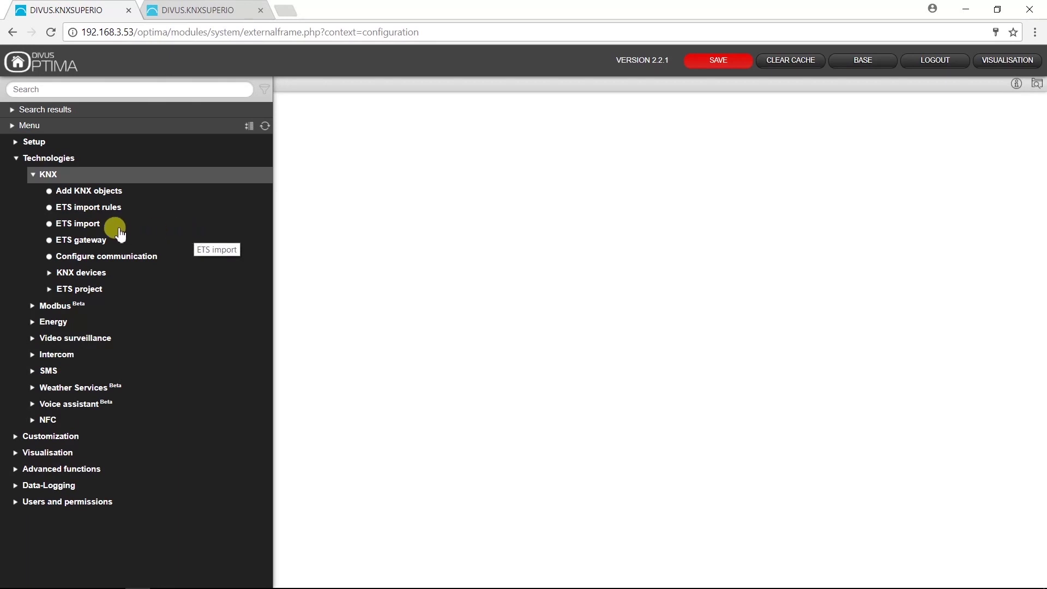
Open the ETS import page and choose DIVUS_TUT-EN.esf from the Downloads folder as the project file.
{"action": "left_click", "coordinate": [84, 224]}
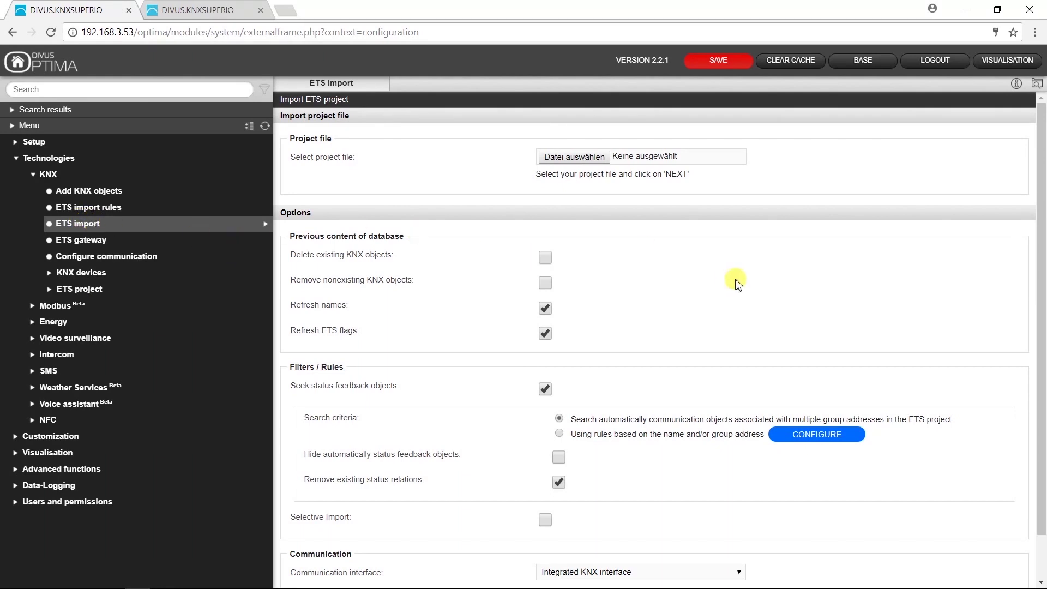
{"action": "scroll", "coordinate": [737, 282], "scroll_direction": "down", "scroll_amount": 1}
{"action": "scroll", "coordinate": [737, 283], "scroll_direction": "up", "scroll_amount": 1}
{"action": "left_click", "coordinate": [586, 157]}
{"action": "double_click", "coordinate": [194, 127]}
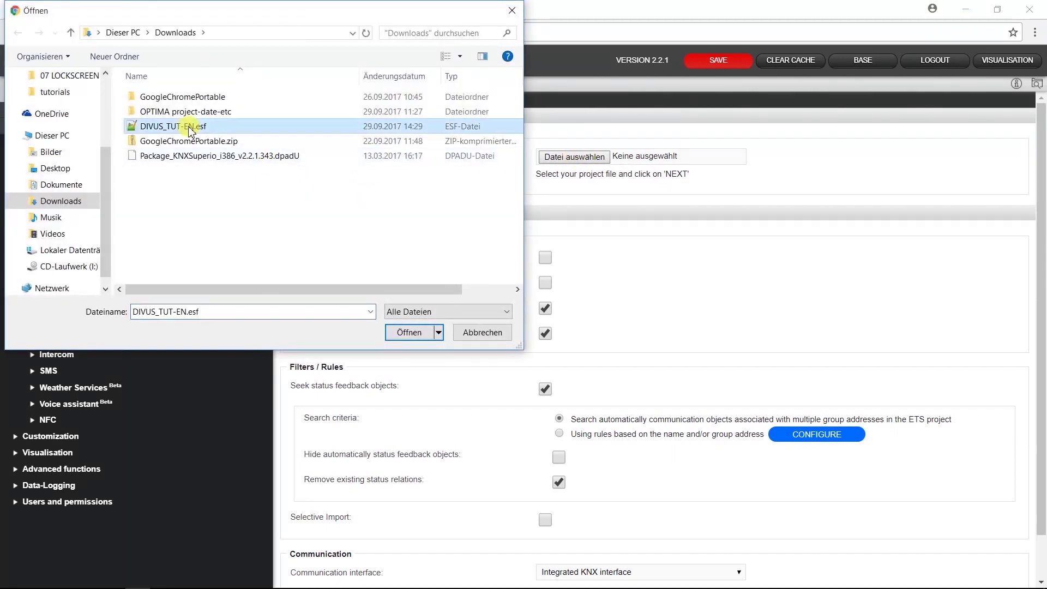
{"action": "left_click_drag", "start_coordinate": [645, 162], "coordinate": [694, 164]}
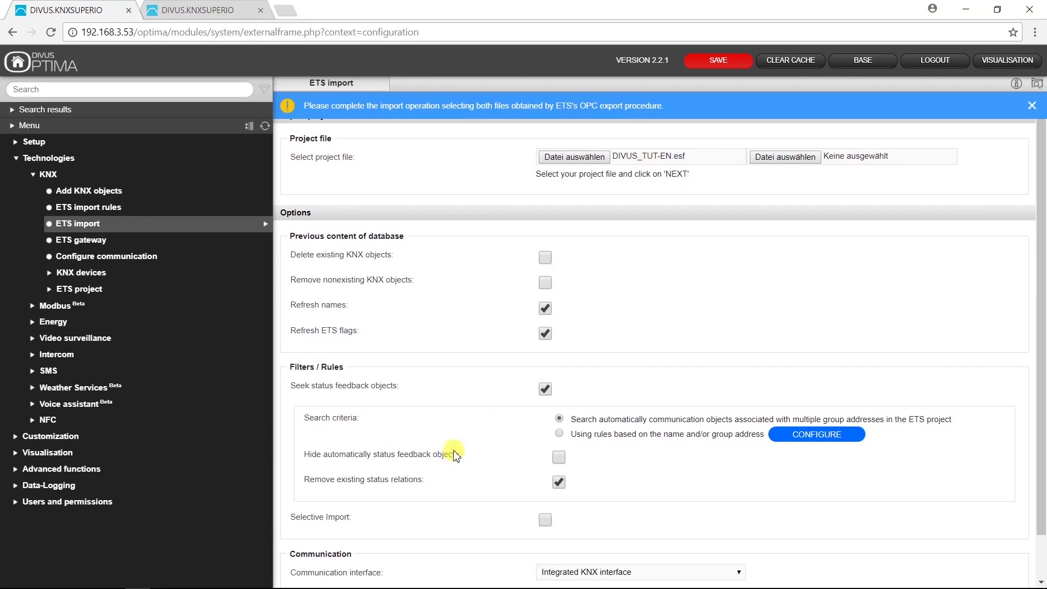
Run the ETS project import with the preset options and the integrated KNX interface.
{"action": "scroll", "coordinate": [455, 455], "scroll_direction": "down", "scroll_amount": 2}
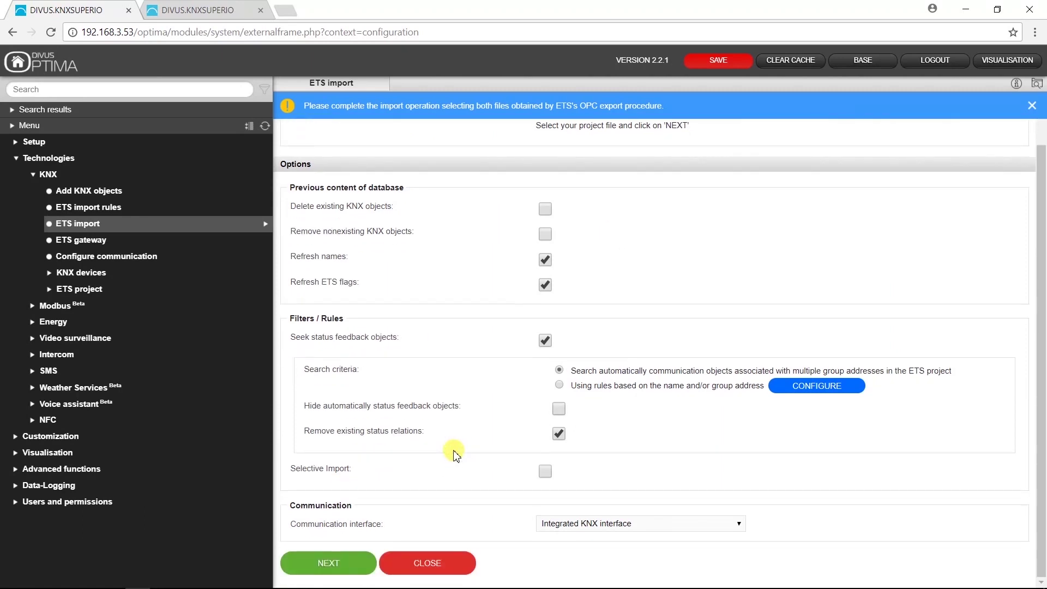
{"action": "left_click", "coordinate": [356, 565]}
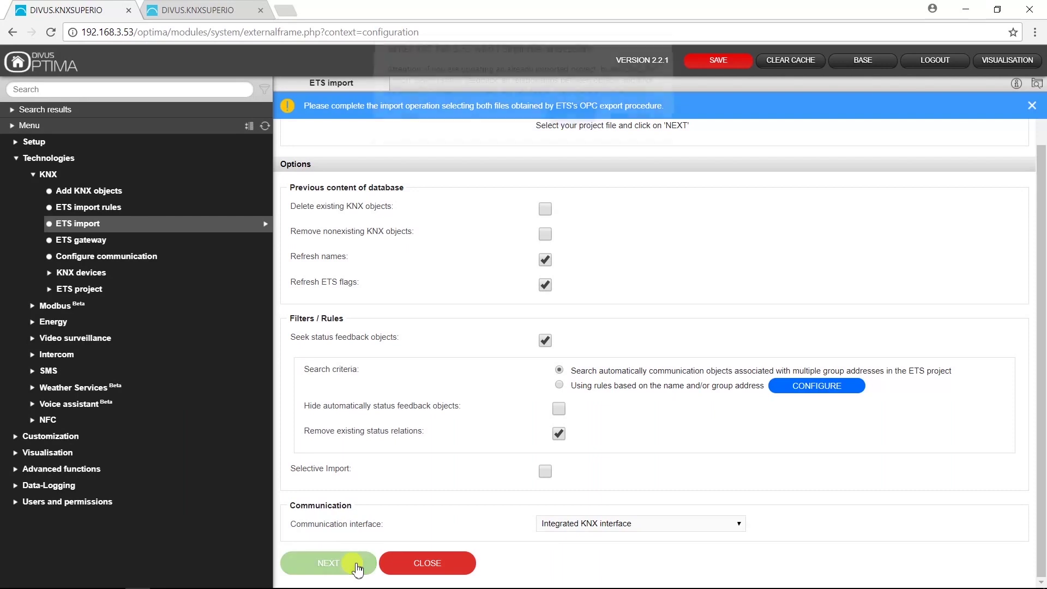
{"action": "left_click", "coordinate": [570, 127]}
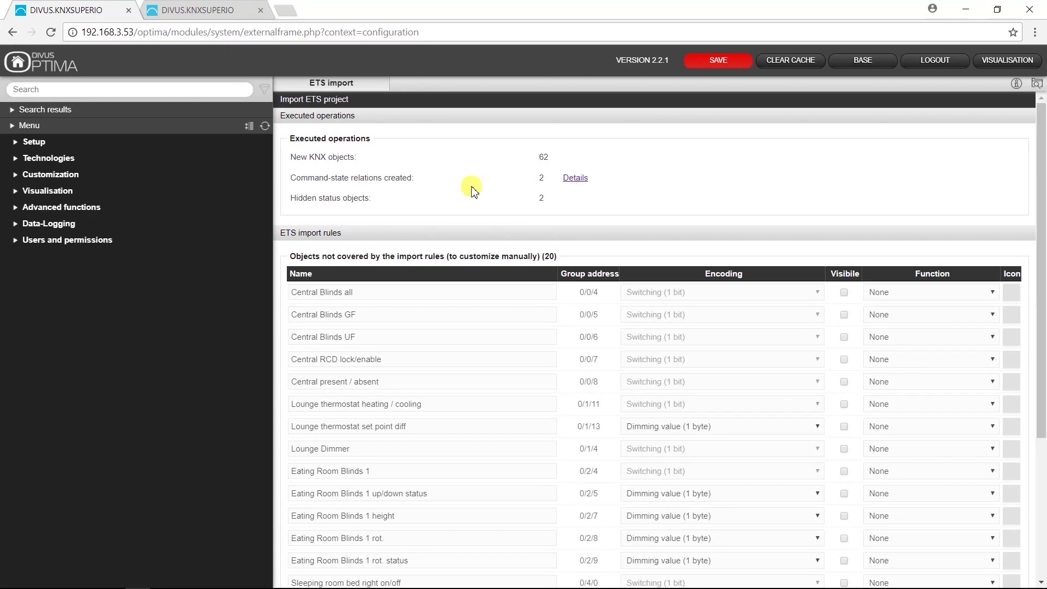
Examine the summary of executed operations and the list of objects not covered by the import rules.
{"action": "scroll", "coordinate": [783, 276], "scroll_direction": "down", "scroll_amount": 1}
{"action": "scroll", "coordinate": [793, 251], "scroll_direction": "up", "scroll_amount": 1}
{"action": "scroll", "coordinate": [745, 291], "scroll_direction": "down", "scroll_amount": 1}
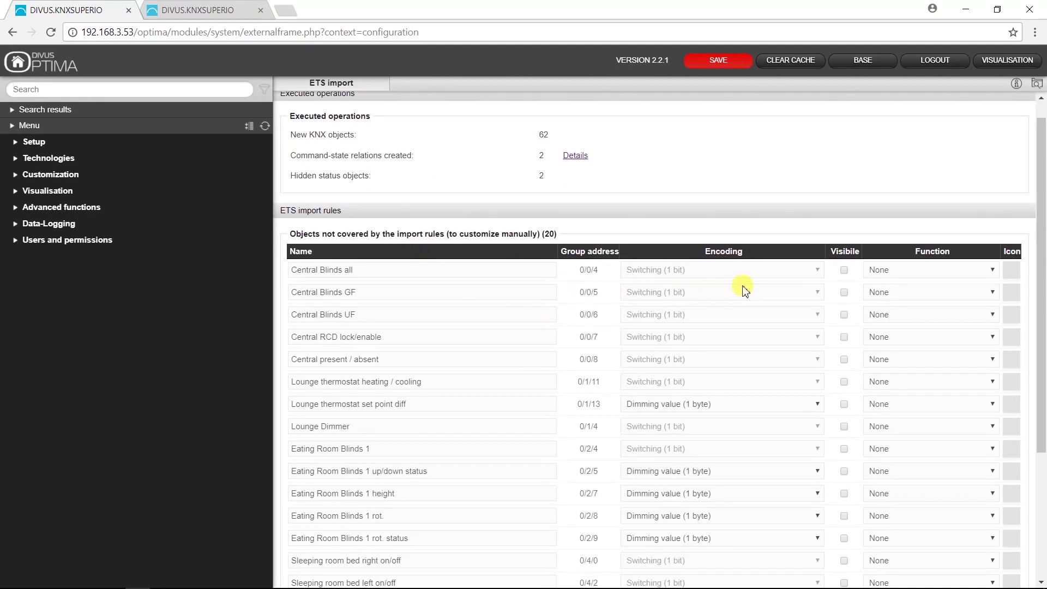
{"action": "scroll", "coordinate": [745, 290], "scroll_direction": "down", "scroll_amount": 2}
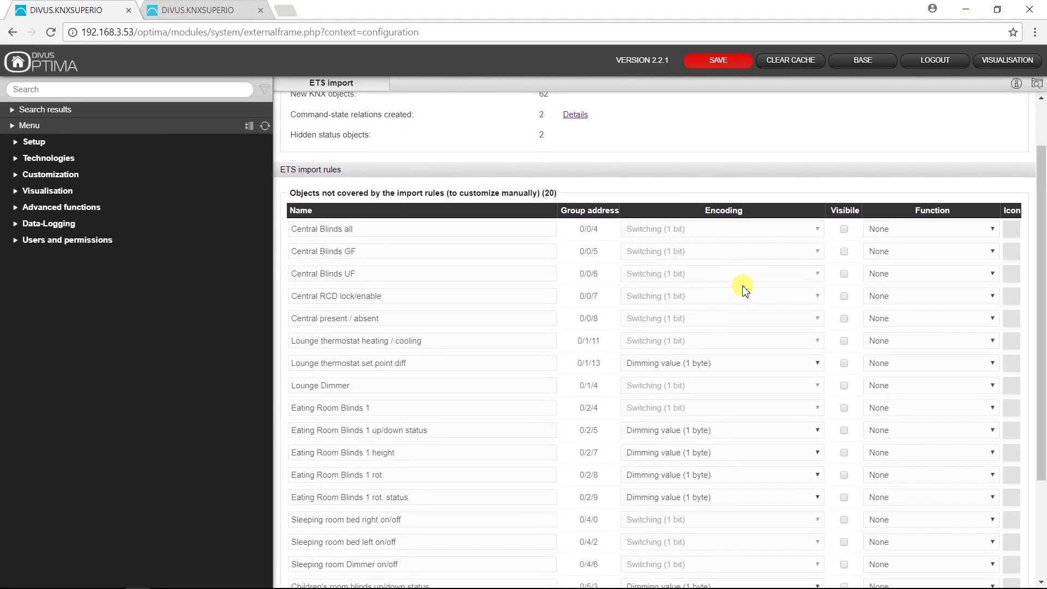
{"action": "scroll", "coordinate": [745, 291], "scroll_direction": "down", "scroll_amount": 1}
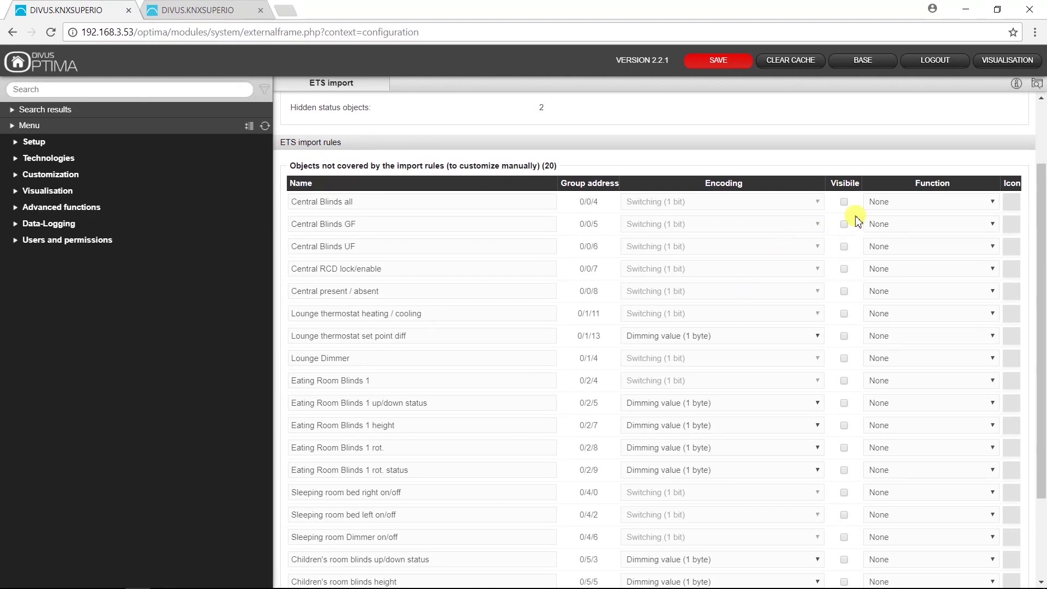
{"action": "left_click", "coordinate": [950, 203]}
{"action": "left_click", "coordinate": [936, 252]}
{"action": "left_click", "coordinate": [1012, 202]}
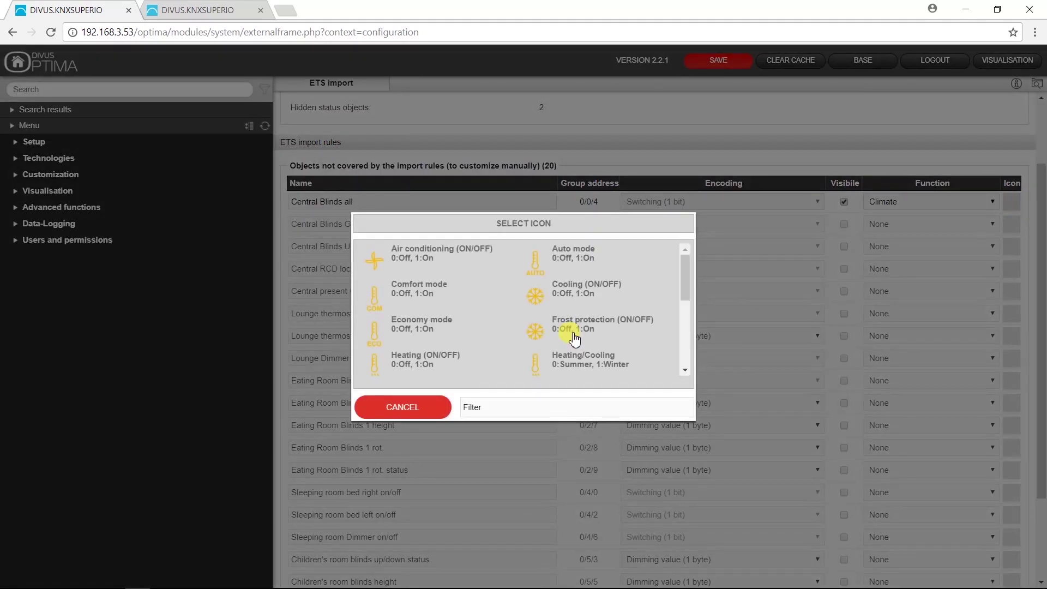
{"action": "left_click", "coordinate": [437, 411]}
Assign Central Blinds all the Shading function and the Blinds - Action (Up/Down) icon.
{"action": "left_click", "coordinate": [925, 205]}
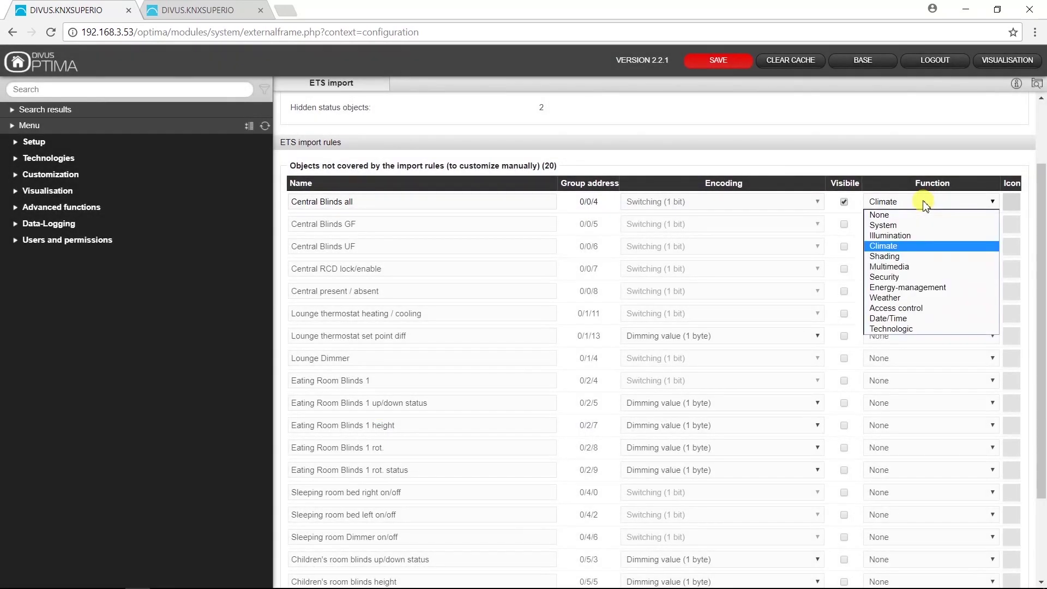
{"action": "left_click", "coordinate": [907, 253]}
{"action": "left_click", "coordinate": [1010, 203]}
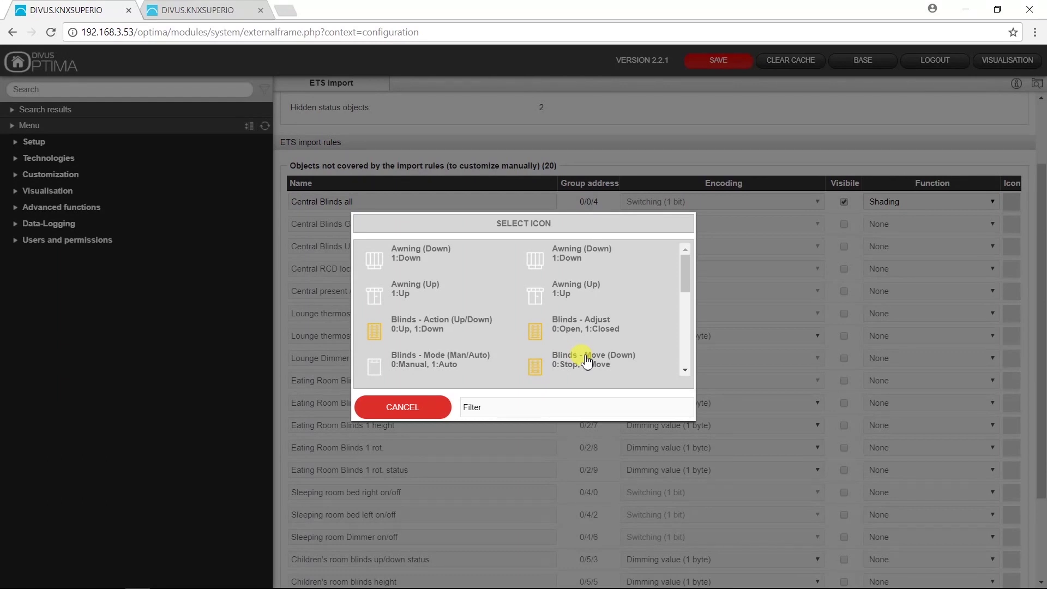
{"action": "left_click", "coordinate": [454, 323]}
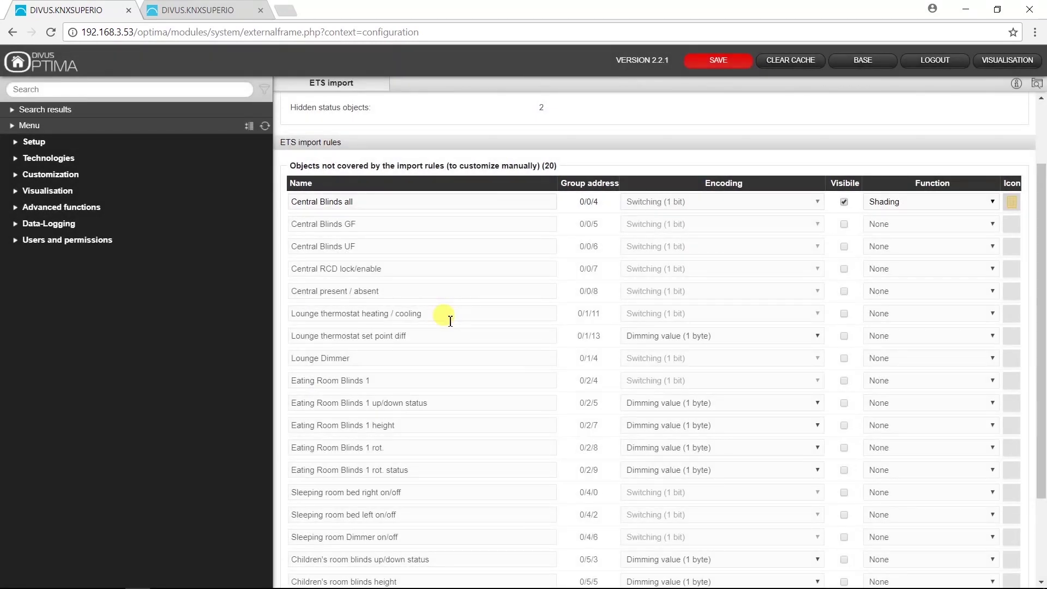
Search the import rules for "blin" and append the keyword Blinds to the 1-bit up,down,movement,move,shutter rule.
{"action": "key", "text": "ctrl+f"}
{"action": "type", "text": "blin"}
{"action": "left_click", "coordinate": [430, 176]}
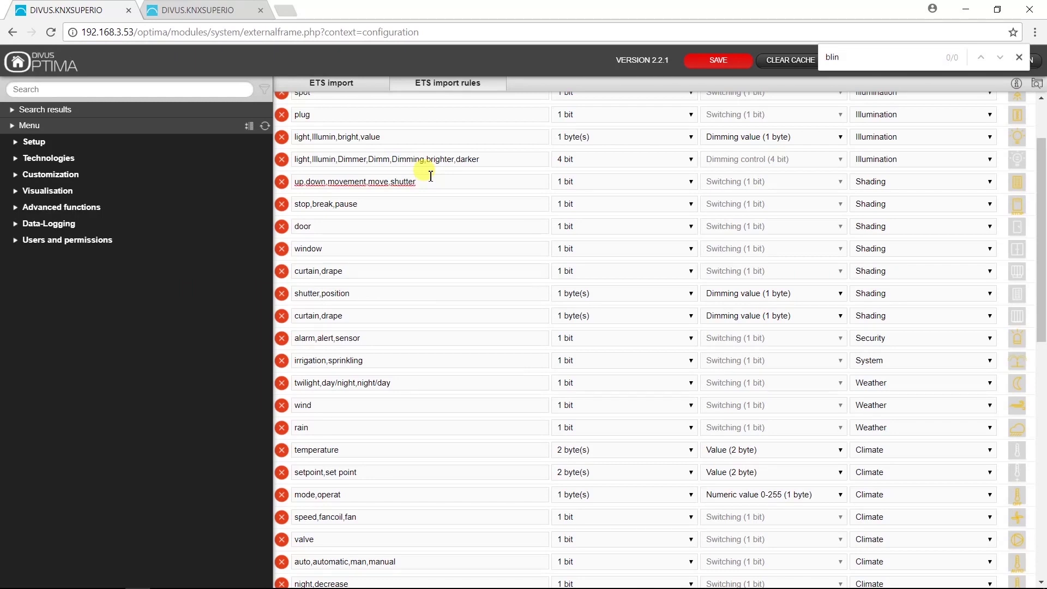
{"action": "type", "text": ",Blinds"}
{"action": "left_click", "coordinate": [1019, 57]}
{"action": "left_click", "coordinate": [402, 202]}
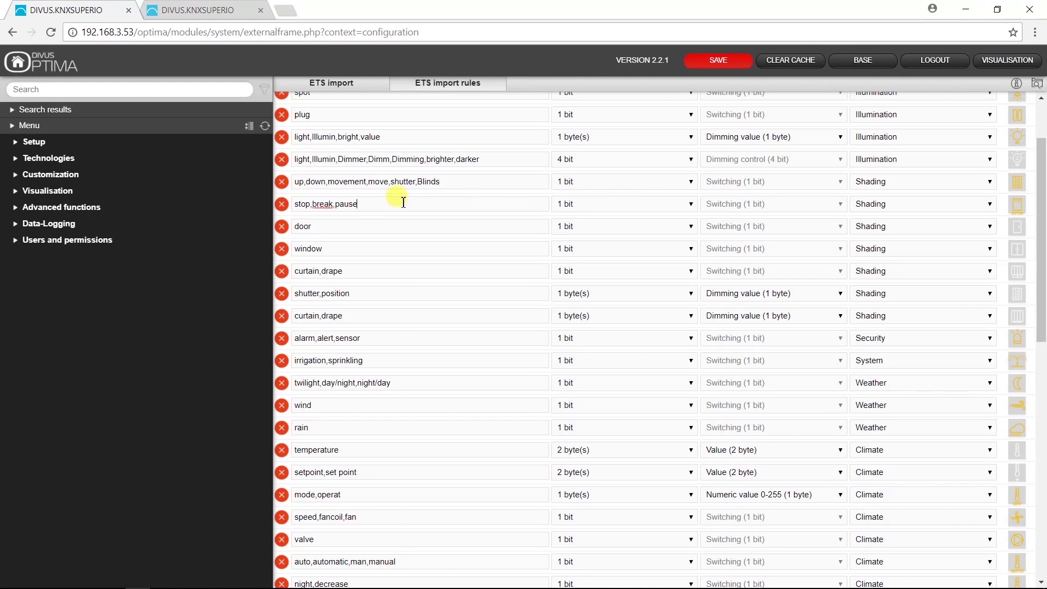
Reload the customized rules for the imported objects and complete the ETS import.
{"action": "scroll", "coordinate": [499, 334], "scroll_direction": "down", "scroll_amount": 15}
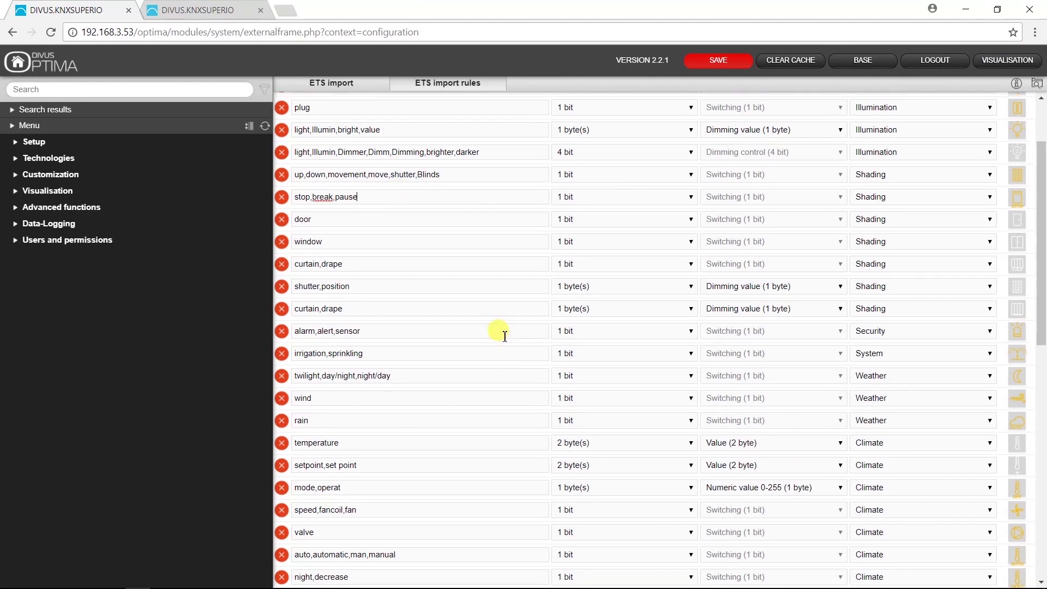
{"action": "left_click", "coordinate": [417, 563]}
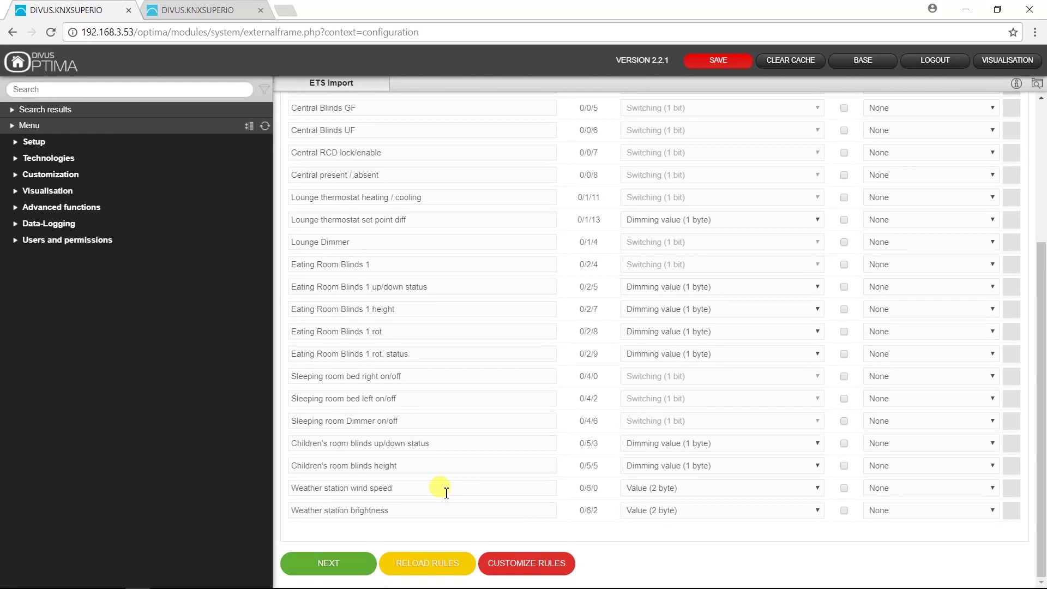
{"action": "left_click", "coordinate": [425, 569]}
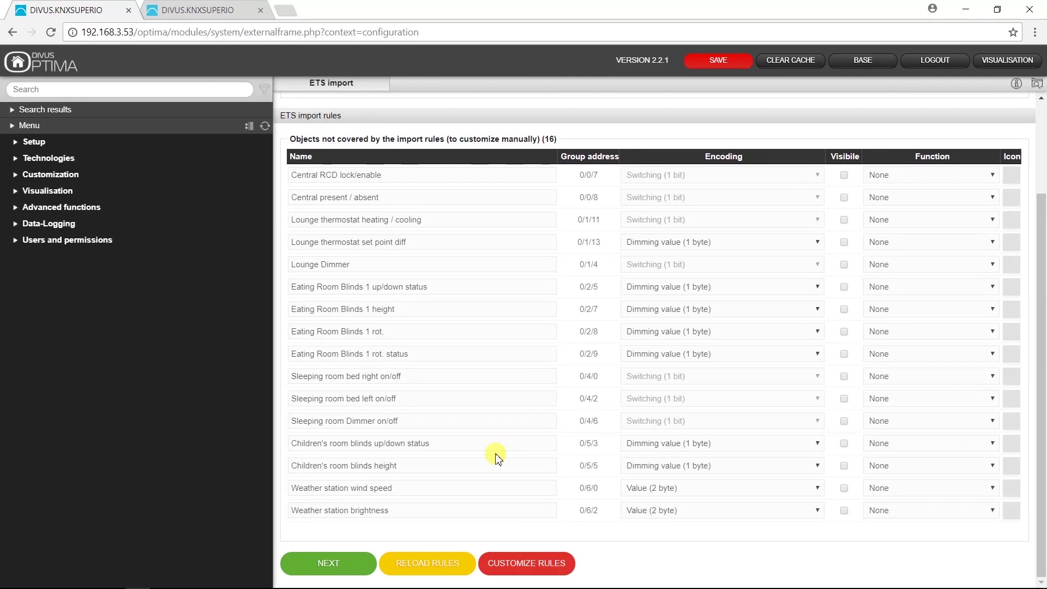
{"action": "left_click", "coordinate": [330, 565]}
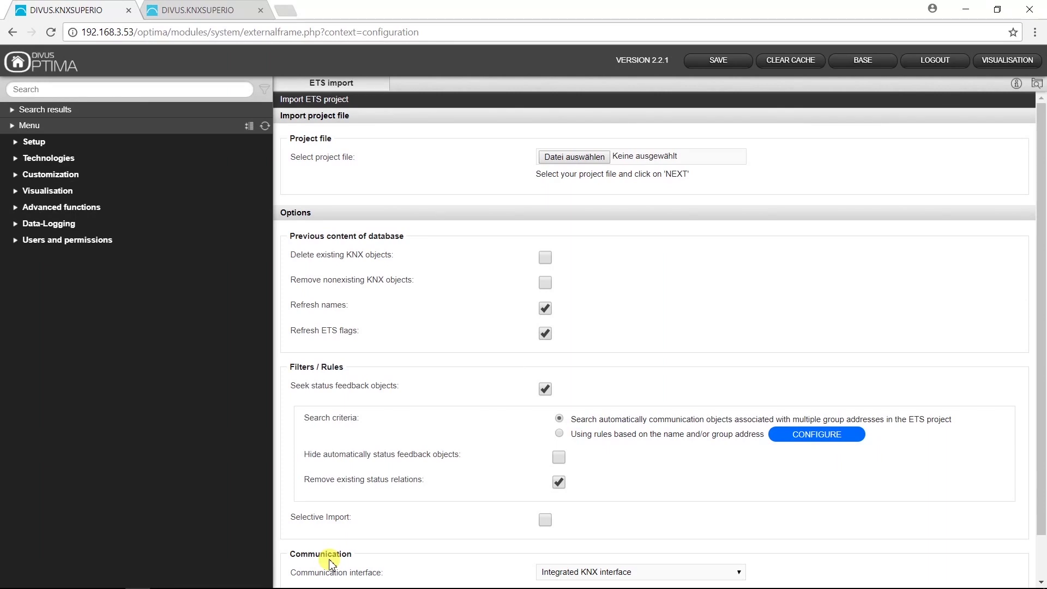
Expand the imported ETS project under KNX to show the Lounge objects of Villa DIVUS.
{"action": "left_click", "coordinate": [36, 158]}
{"action": "left_click", "coordinate": [41, 177]}
{"action": "left_click", "coordinate": [71, 291]}
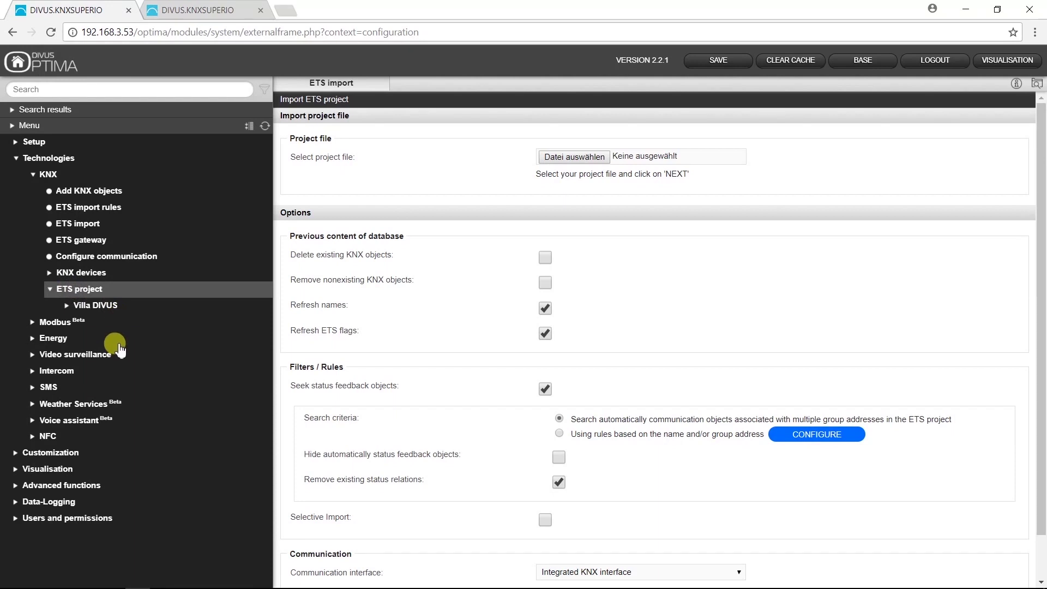
{"action": "left_click", "coordinate": [83, 307]}
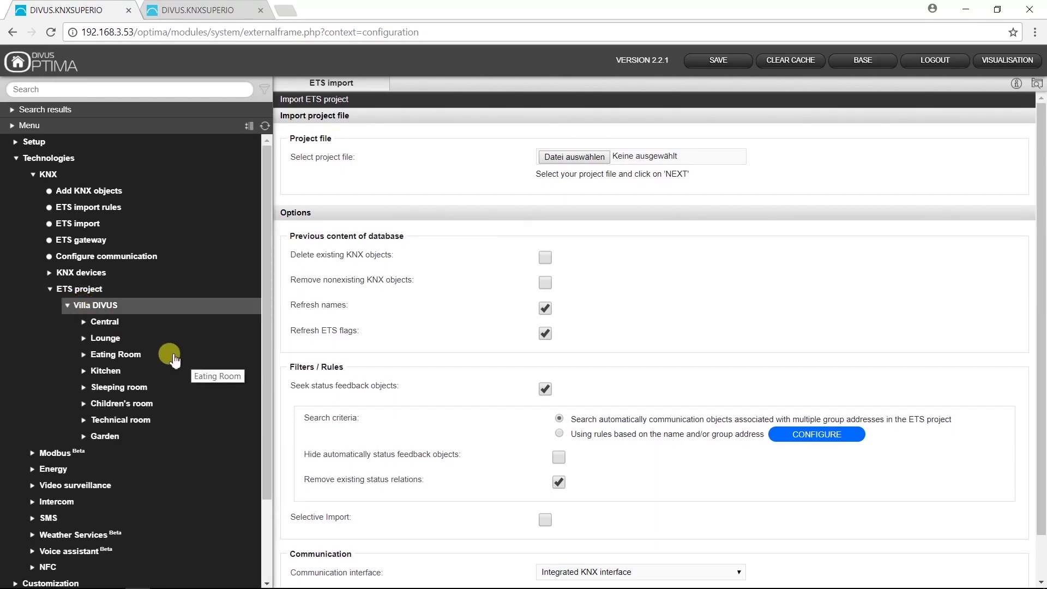
{"action": "left_click", "coordinate": [105, 340]}
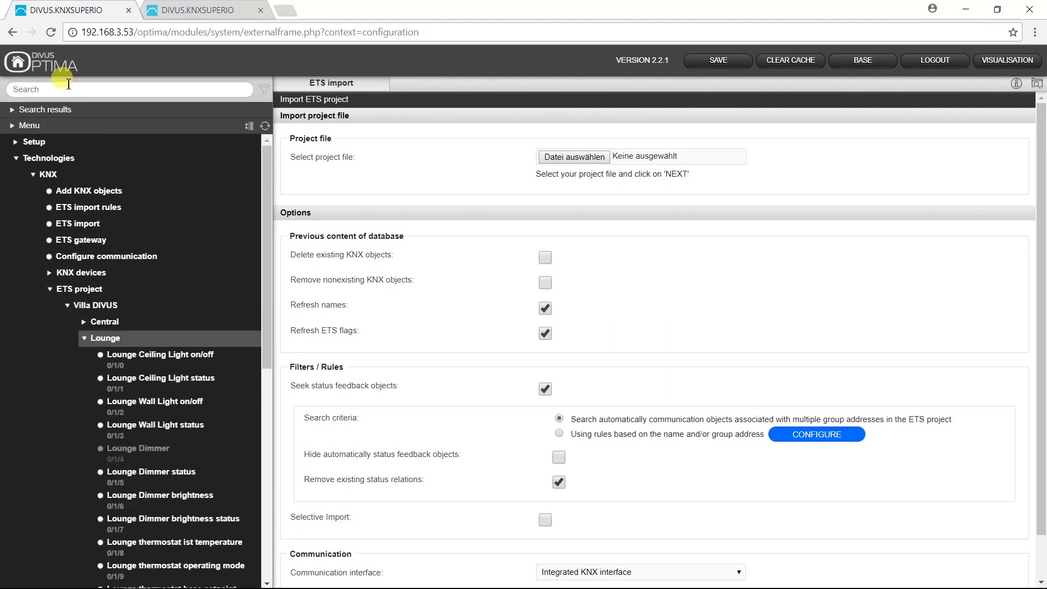
Search the objects by the name "loung" and by the group address 0/1/.
{"action": "type", "text": "loung"}
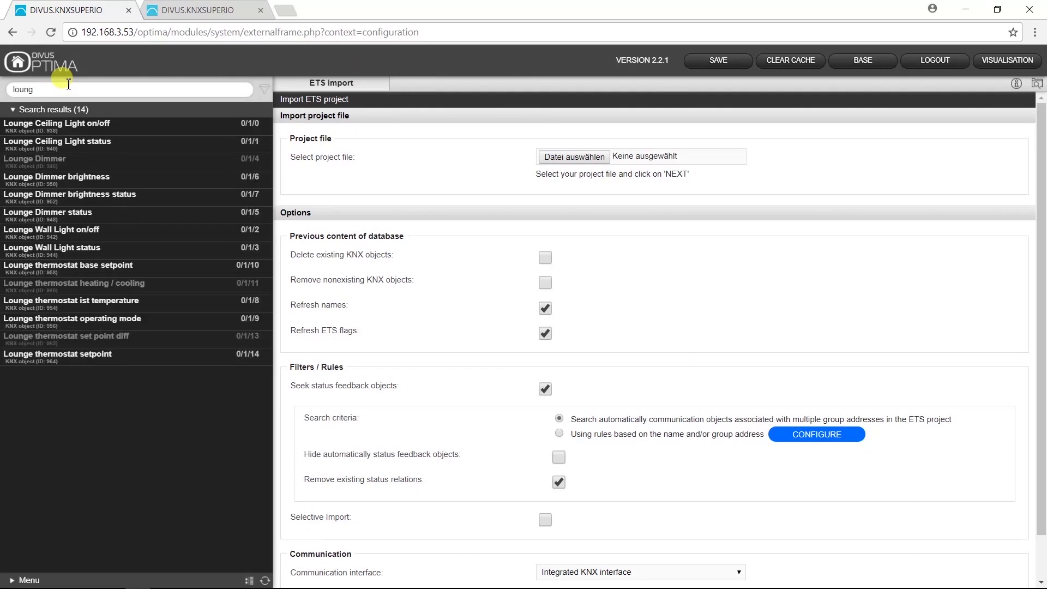
{"action": "left_click_drag", "start_coordinate": [51, 89], "coordinate": [2, 86]}
{"action": "type", "text": "0/"}
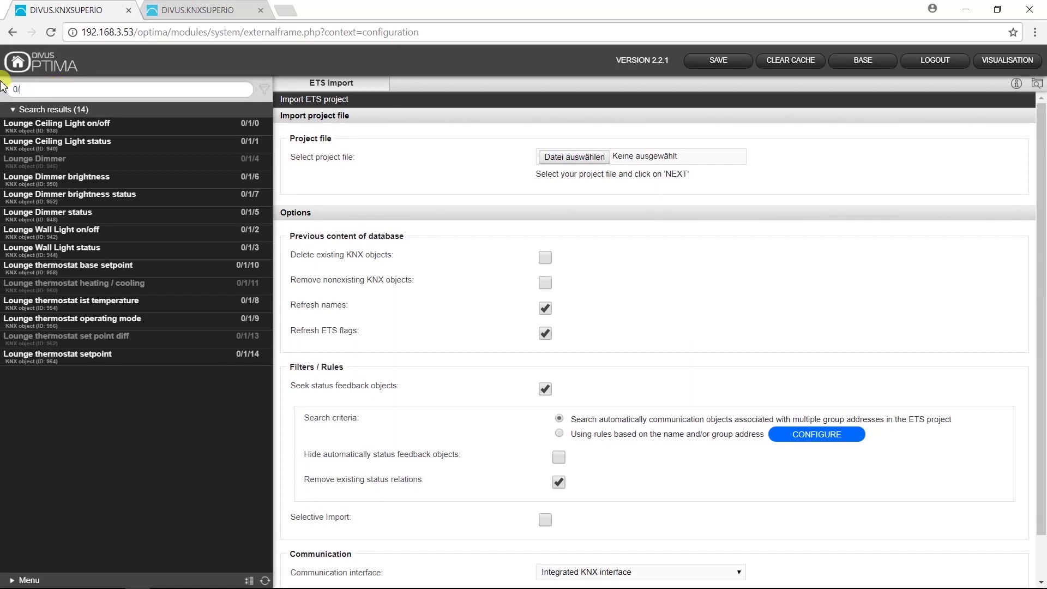
{"action": "type", "text": "1/"}
Open the settings of New Room 1 in the visualisation rooms at its contained objects list.
{"action": "left_click", "coordinate": [27, 580]}
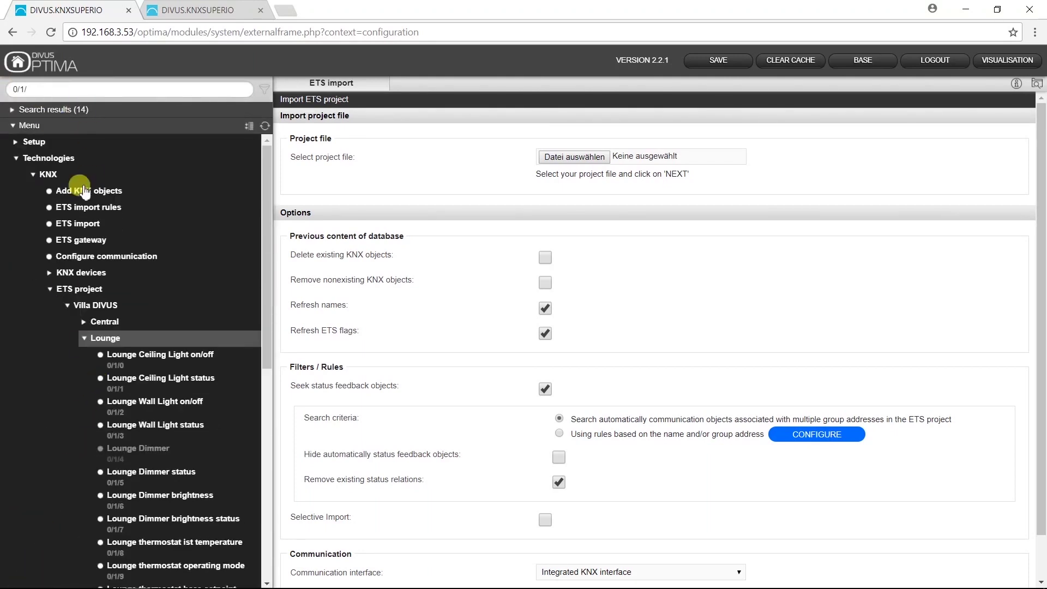
{"action": "left_click", "coordinate": [32, 175]}
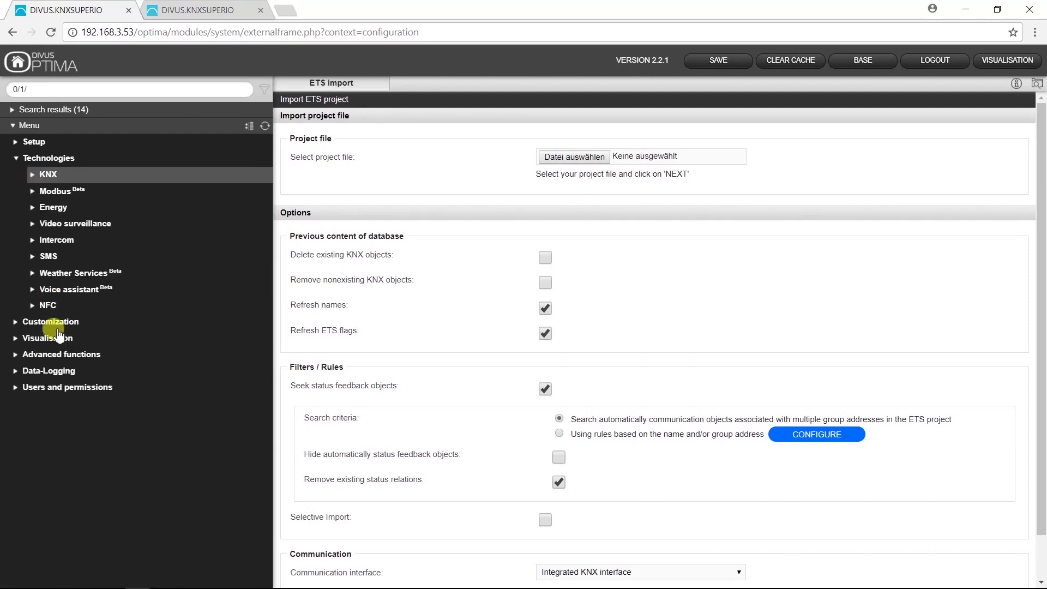
{"action": "left_click", "coordinate": [50, 340]}
{"action": "left_click", "coordinate": [265, 354]}
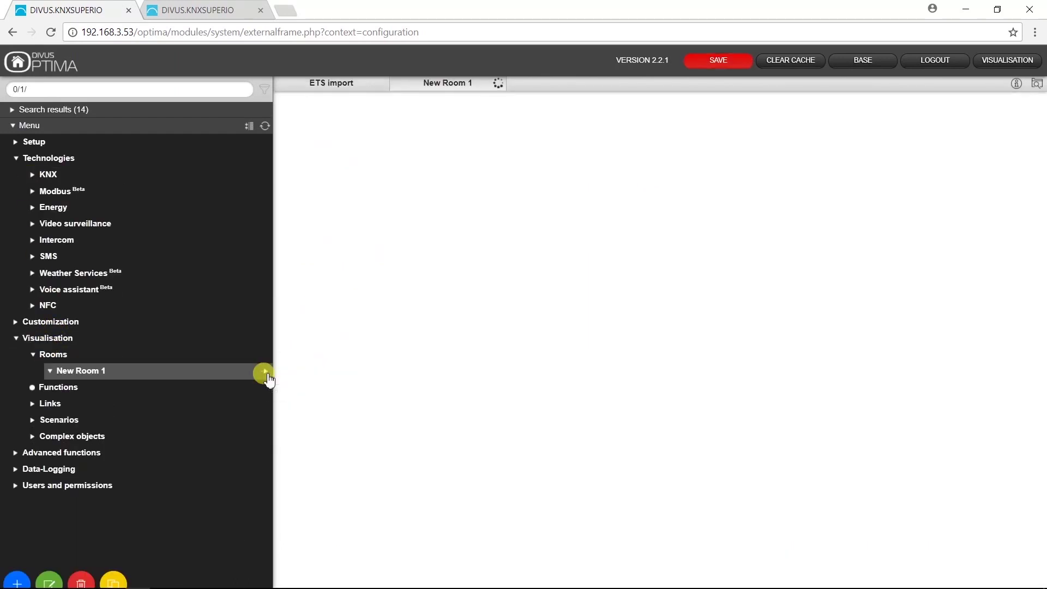
{"action": "scroll", "coordinate": [365, 355], "scroll_direction": "down", "scroll_amount": 3}
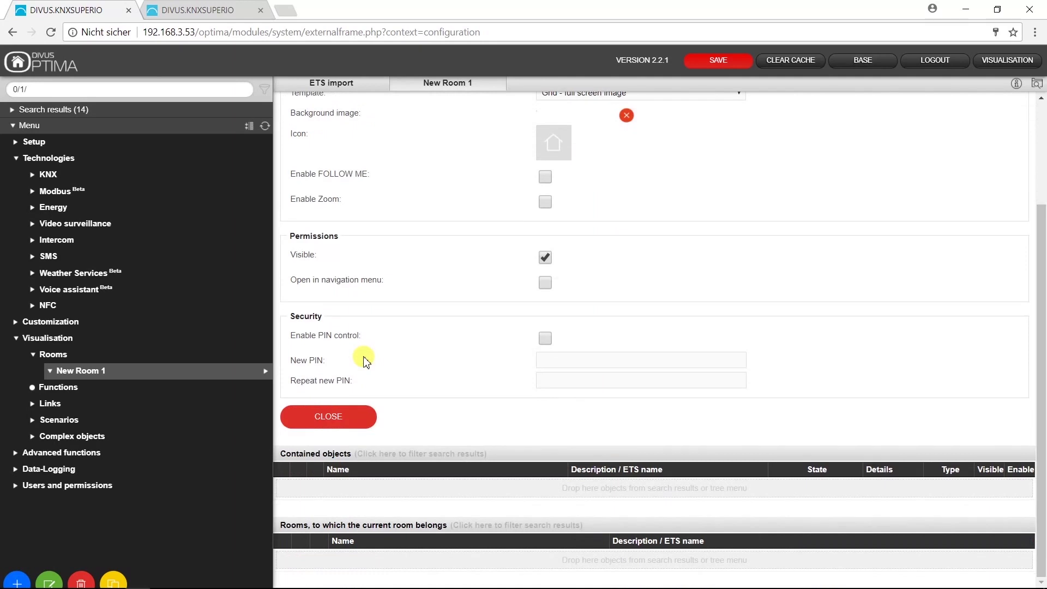
Add Lounge Ceiling Light on/off, Lounge Dimmer brightness and Lounge thermostat ist temperature from the search results to New Room 1.
{"action": "left_click", "coordinate": [17, 109]}
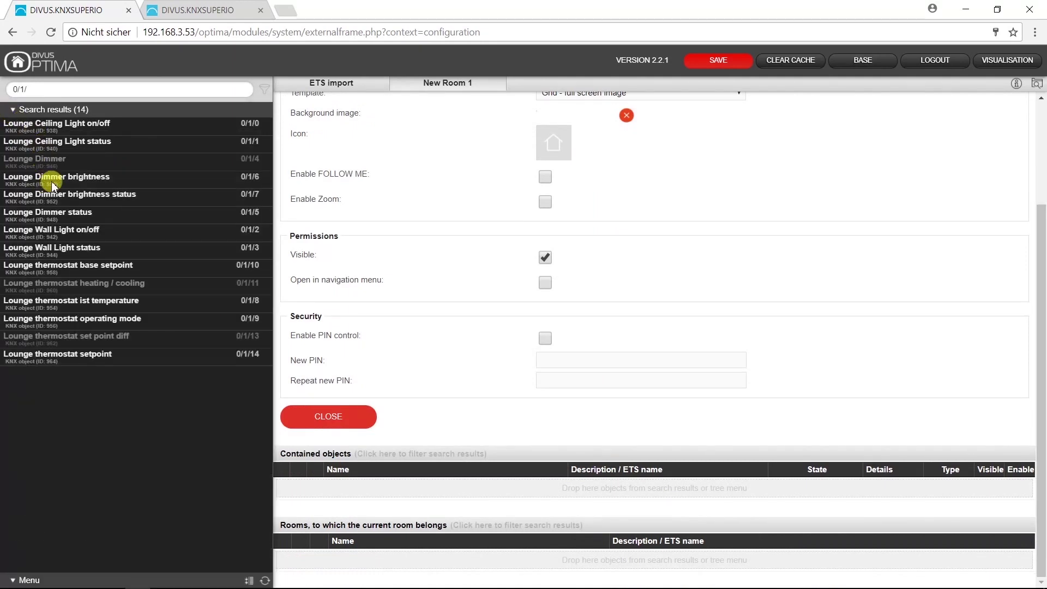
{"action": "left_click", "coordinate": [72, 302]}
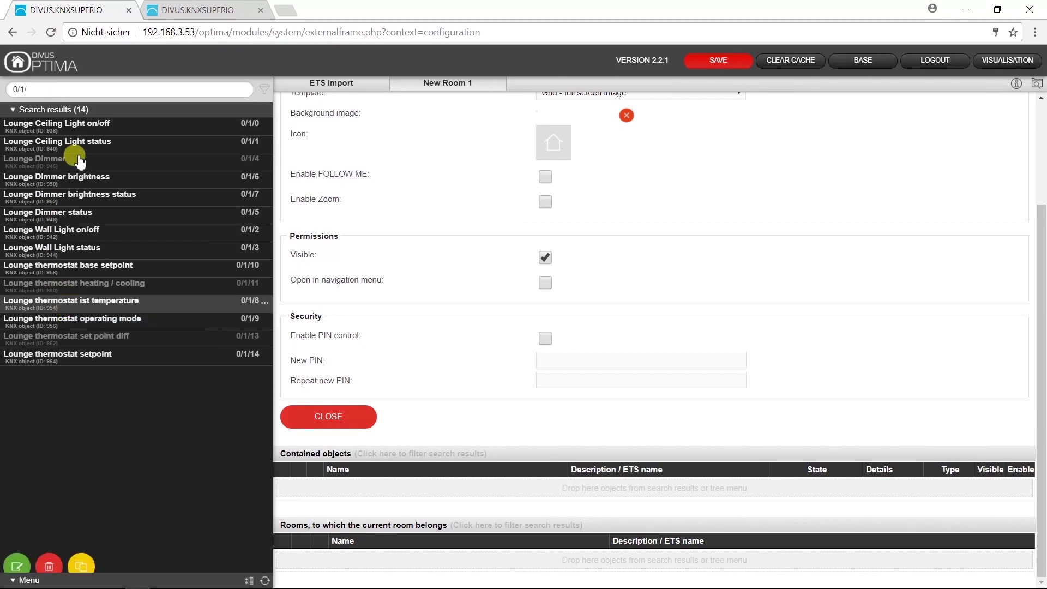
{"action": "left_click_drag", "start_coordinate": [71, 125], "coordinate": [334, 482]}
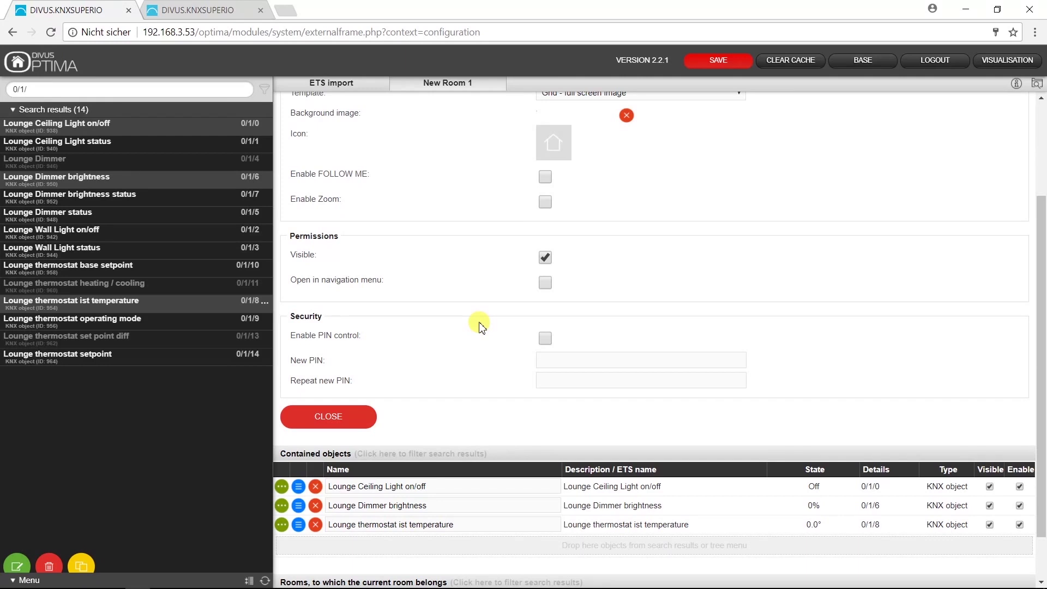
Open the ETS import rules under KNX and examine the whole list of keywords, types, encodings and functions.
{"action": "left_click", "coordinate": [25, 580]}
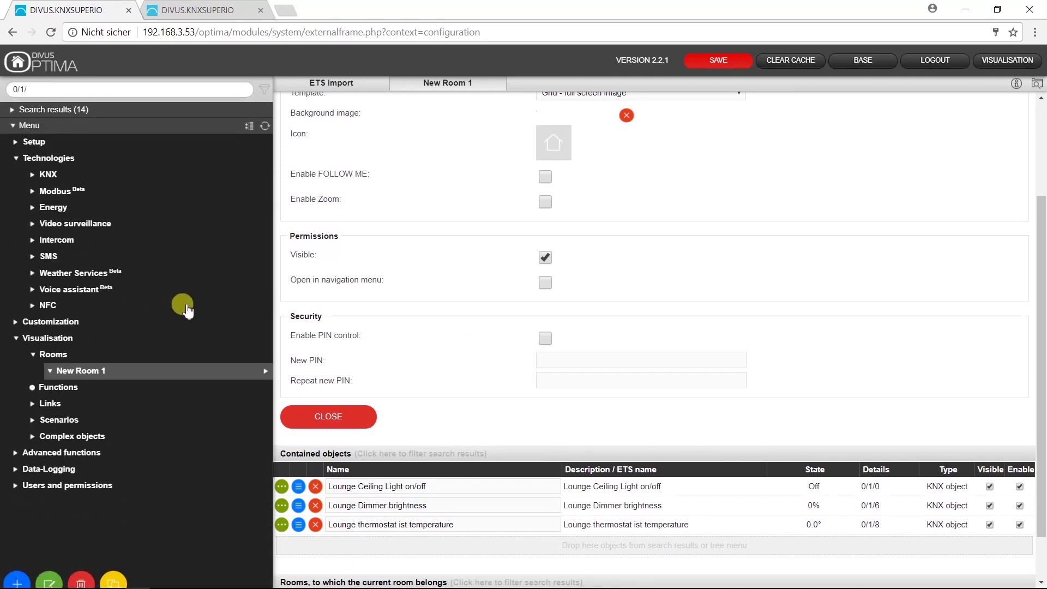
{"action": "left_click", "coordinate": [43, 176]}
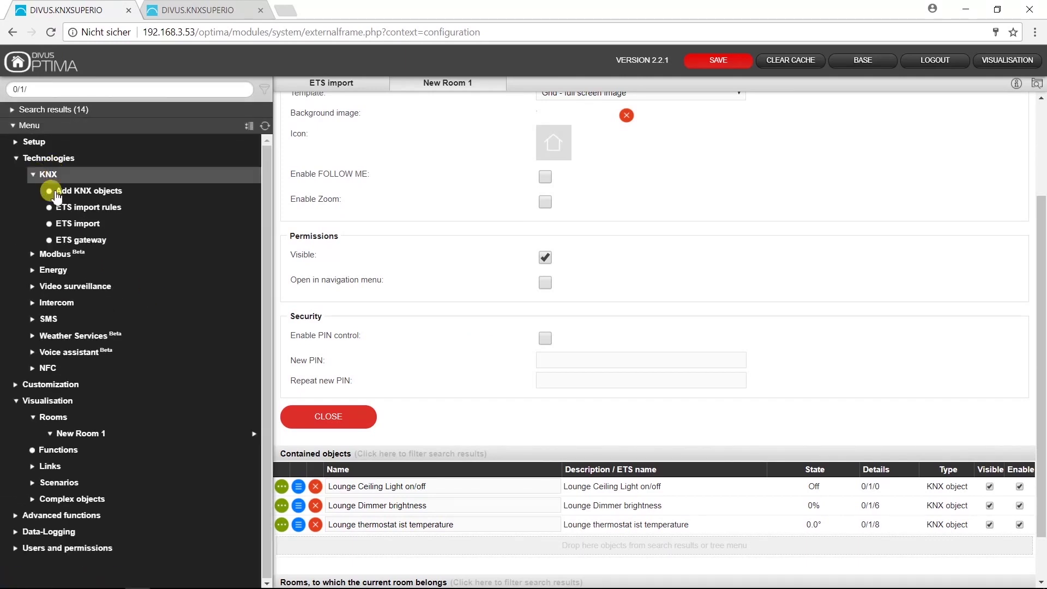
{"action": "left_click", "coordinate": [55, 294]}
{"action": "left_click", "coordinate": [51, 289]}
{"action": "left_click", "coordinate": [101, 210]}
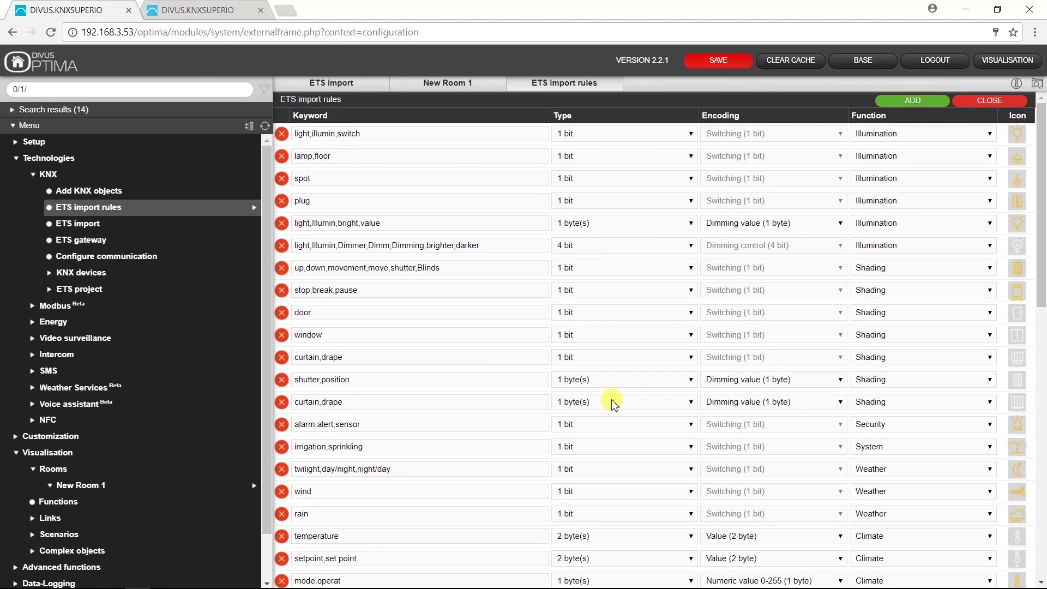
{"action": "scroll", "coordinate": [612, 404], "scroll_direction": "down", "scroll_amount": 10}
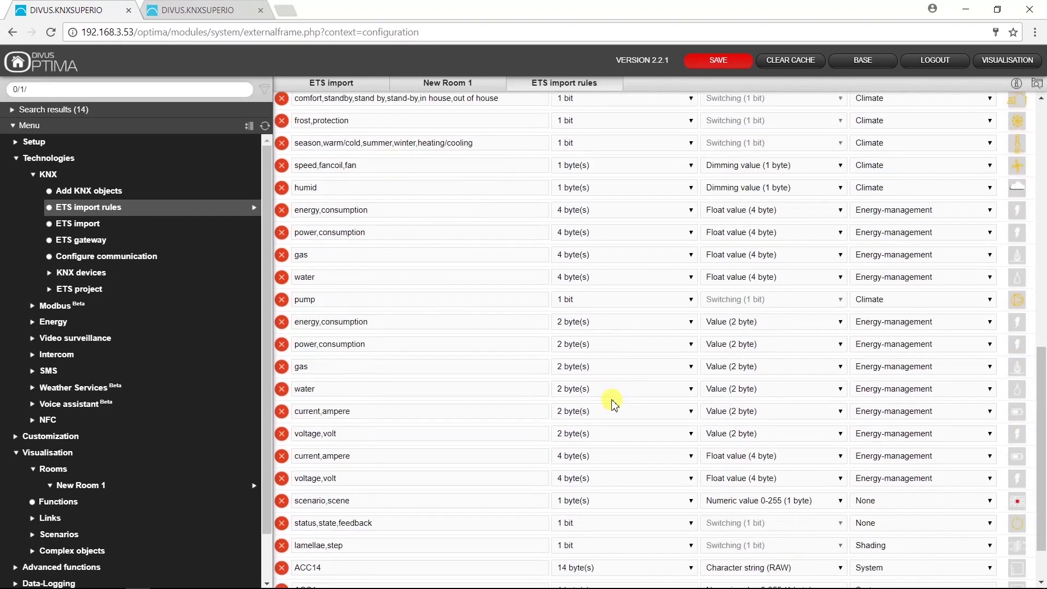
{"action": "scroll", "coordinate": [612, 403], "scroll_direction": "down", "scroll_amount": 2}
{"action": "scroll", "coordinate": [612, 404], "scroll_direction": "up", "scroll_amount": 15}
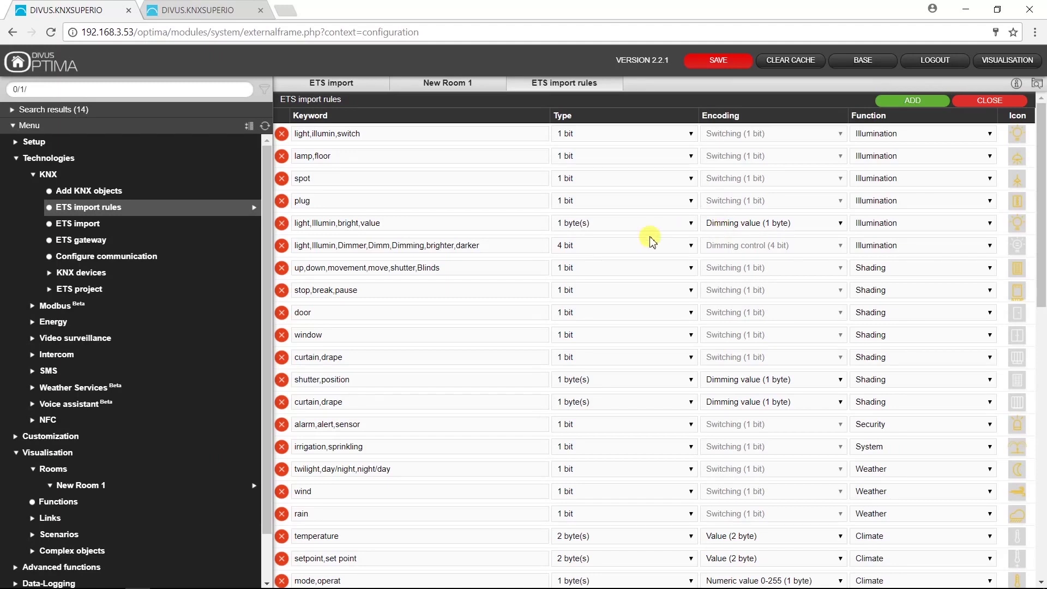
Open the Backup/Restore page in the system setup.
{"action": "left_click", "coordinate": [32, 141]}
{"action": "left_click", "coordinate": [74, 208]}
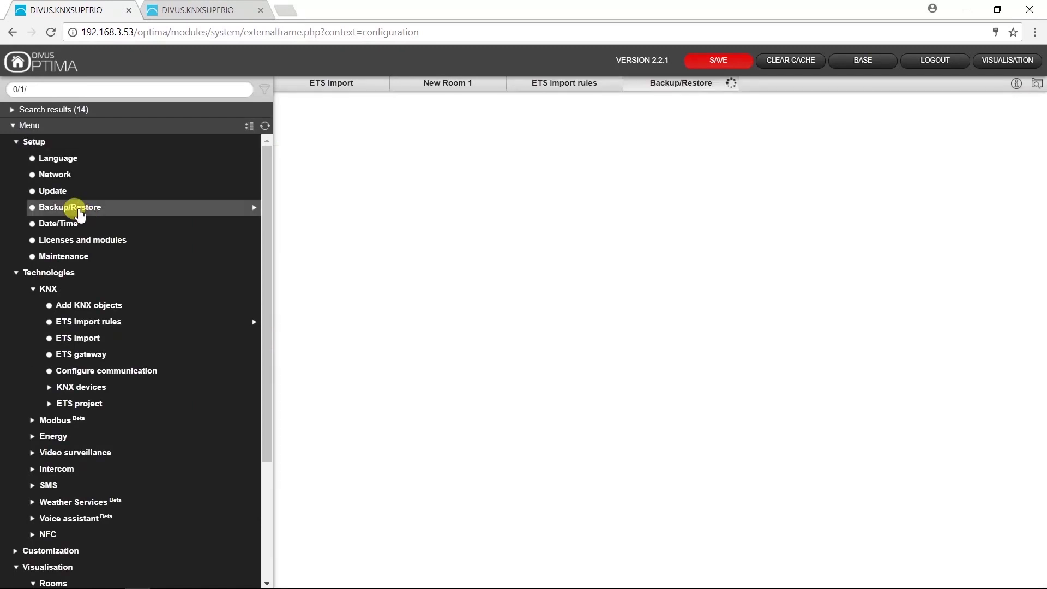